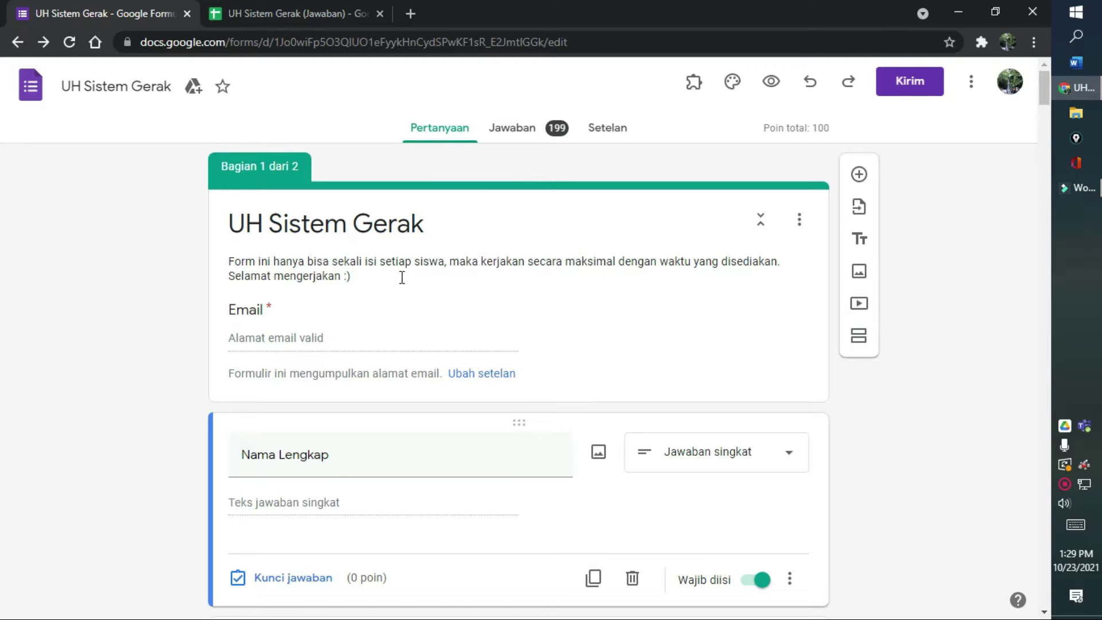
# Show the Jawaban summary of the 199 responses to the UH Sistem Gerak quiz.
pyautogui.click(506, 133)
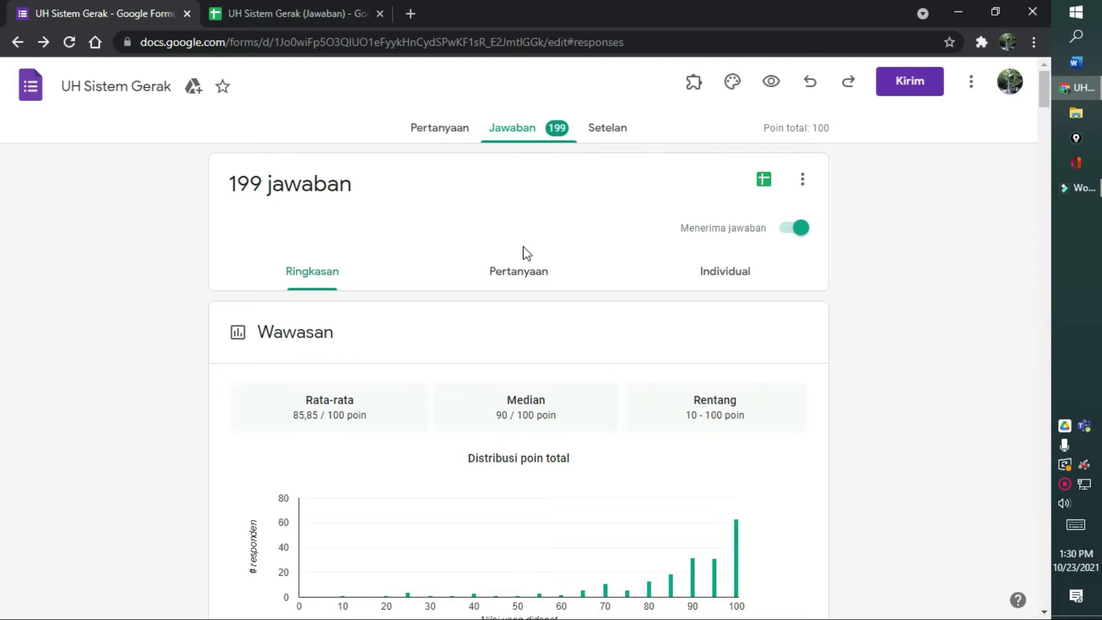
# Open the linked 'UH Sistem Gerak (Jawaban)' response spreadsheet from the responses tab.
pyautogui.click(798, 183)
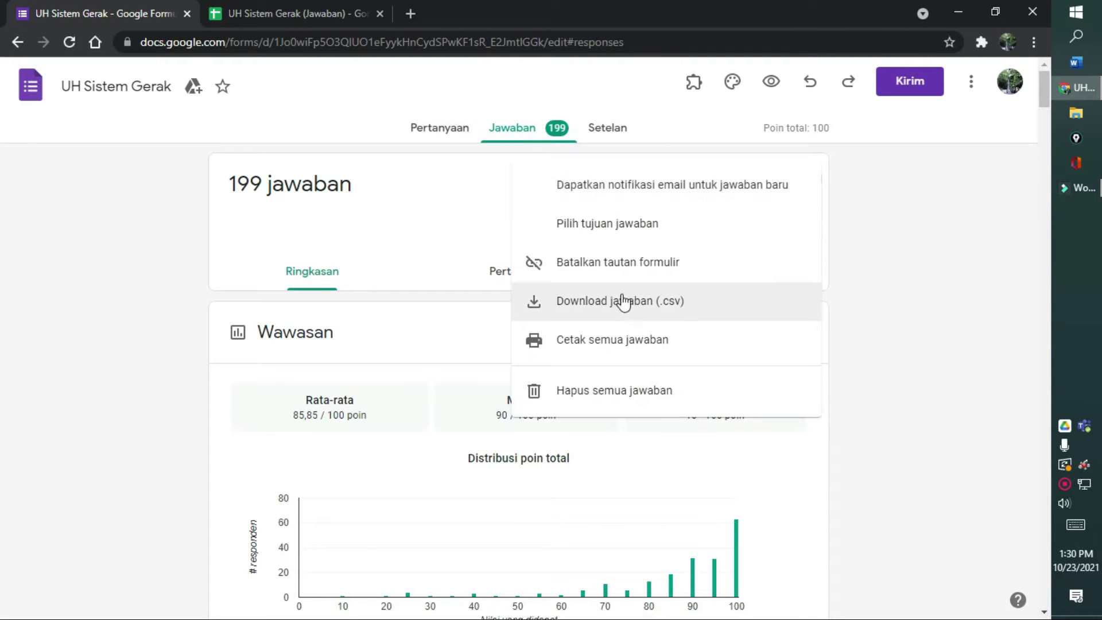
pyautogui.click(451, 175)
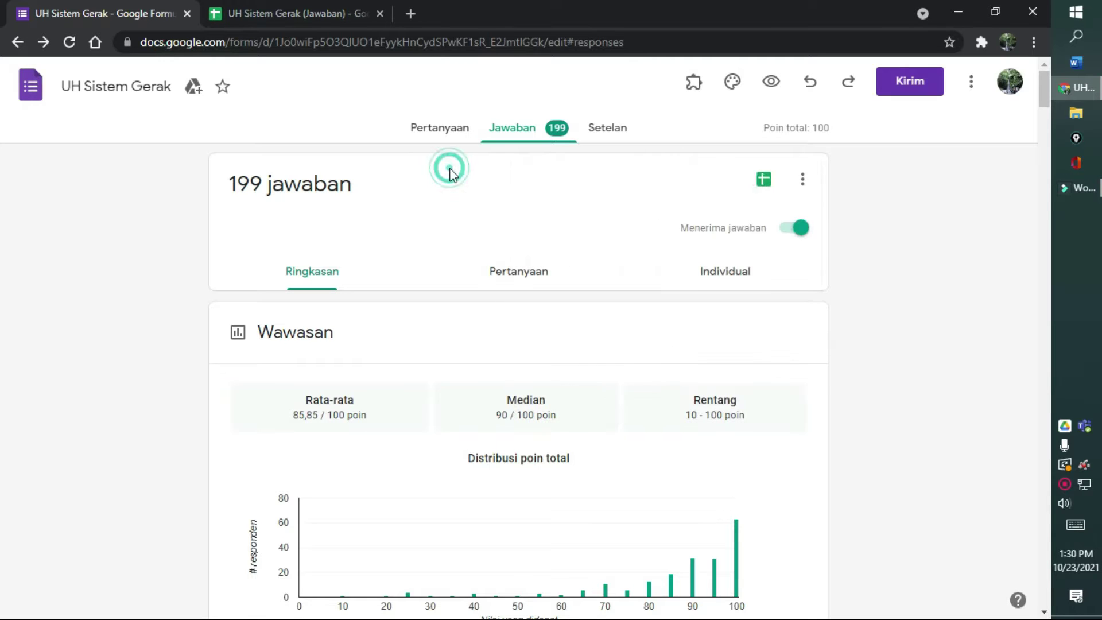
pyautogui.click(768, 184)
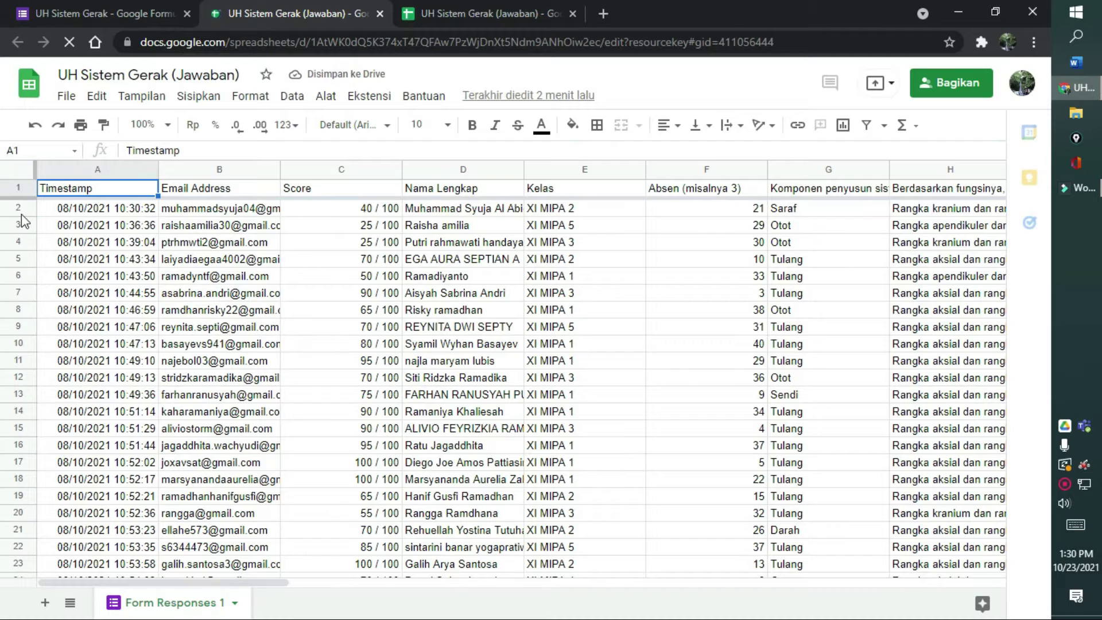
pyautogui.click(574, 208)
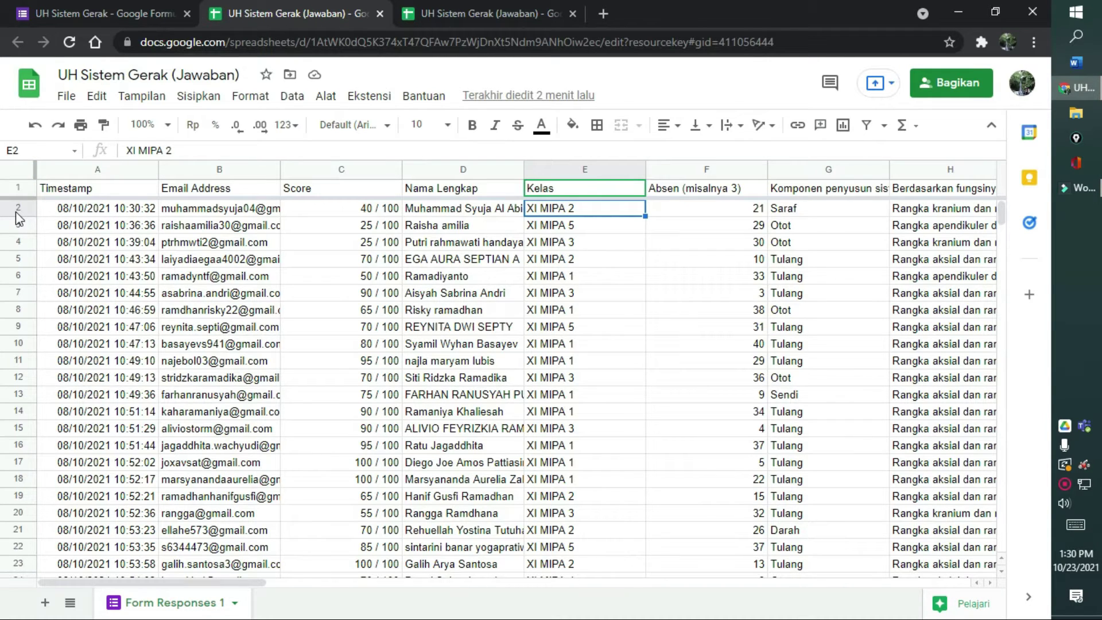
pyautogui.click(16, 208)
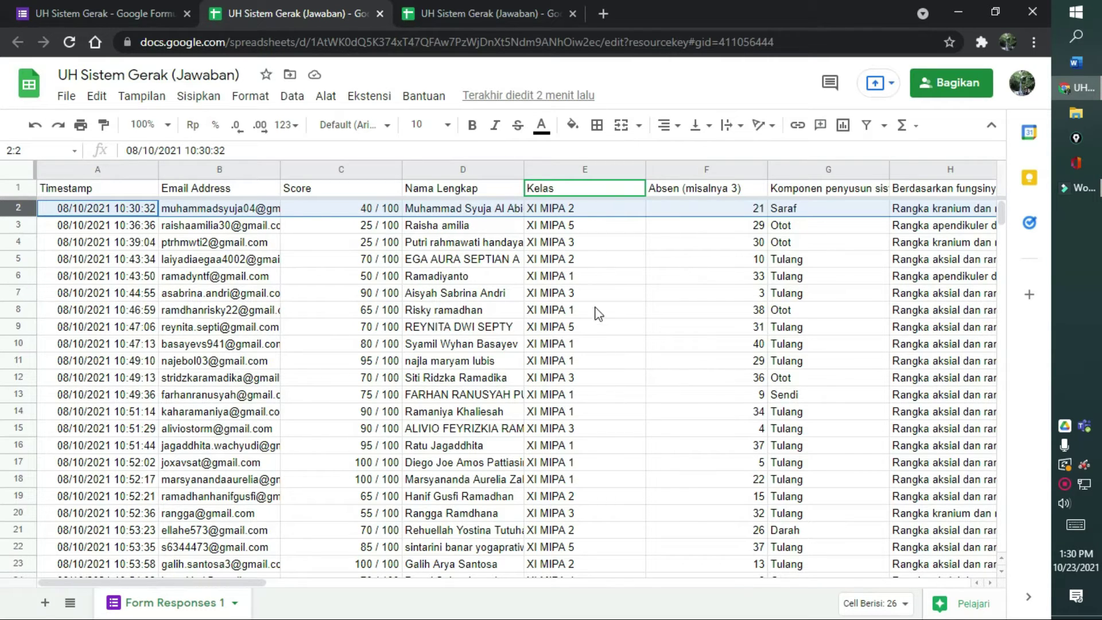
pyautogui.click(591, 326)
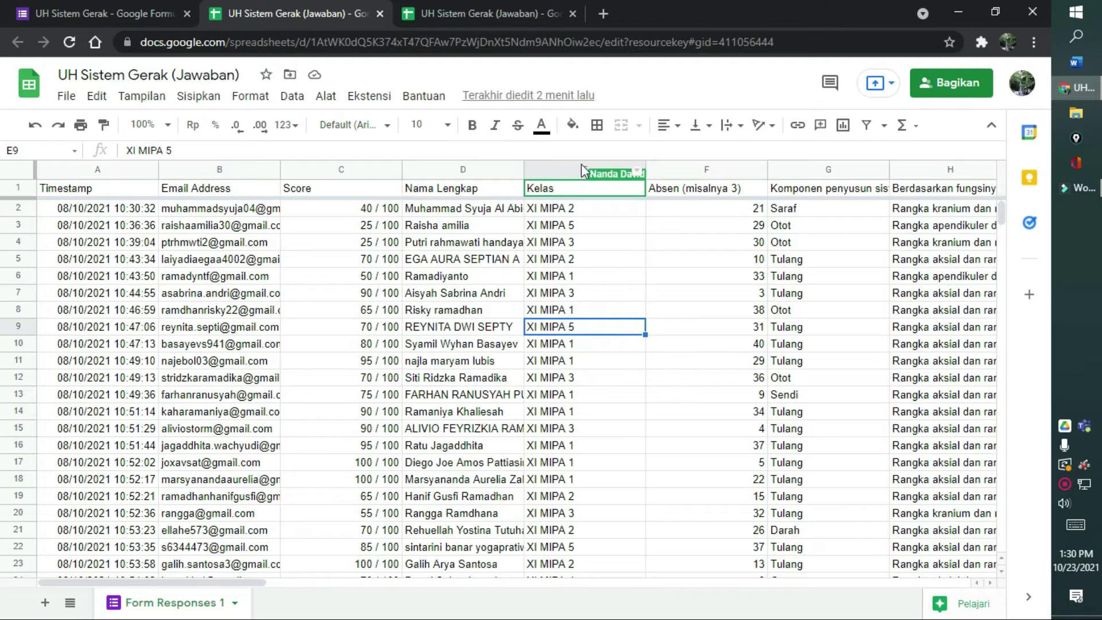
pyautogui.click(581, 166)
# Sort the entire sheet A to Z by the Kelas column E.
pyautogui.rightClick(638, 173)
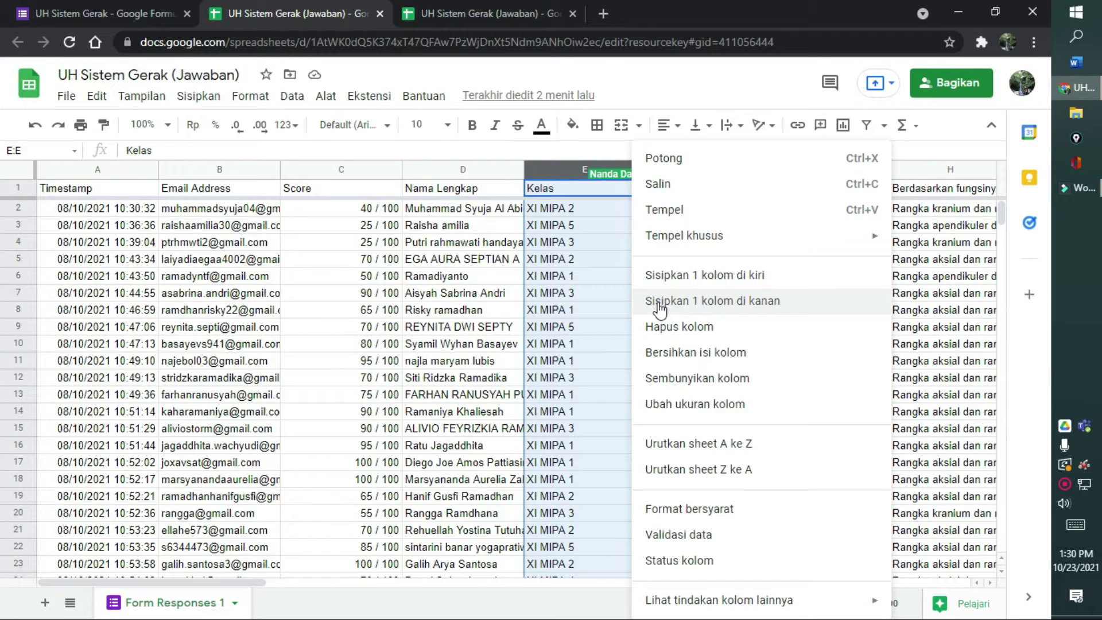
pyautogui.click(688, 448)
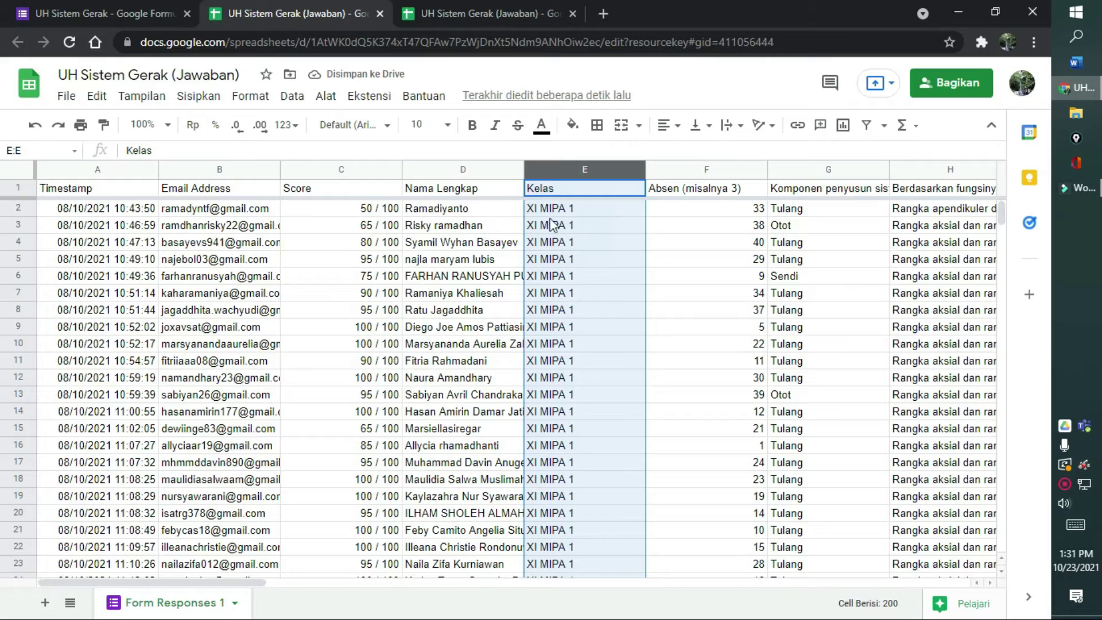
# Look through the class-sorted sheet, trying selections of names in D2:D10 and Absen numbers in F2:F8.
pyautogui.scroll(-3, 567, 231)
pyautogui.scroll(-3, 567, 231)
pyautogui.scroll(-2, 567, 231)
pyautogui.scroll(-7, 567, 231)
pyautogui.scroll(-5, 568, 232)
pyautogui.scroll(-7, 567, 231)
pyautogui.scroll(-7, 568, 231)
pyautogui.scroll(-7, 567, 231)
pyautogui.scroll(-8, 567, 231)
pyautogui.scroll(-6, 568, 231)
pyautogui.scroll(2, 568, 231)
pyautogui.scroll(6, 568, 232)
pyautogui.scroll(7, 567, 232)
pyautogui.scroll(7, 567, 231)
pyautogui.scroll(7, 567, 231)
pyautogui.scroll(7, 568, 231)
pyautogui.scroll(6, 567, 232)
pyautogui.scroll(9, 567, 231)
pyautogui.scroll(1, 567, 231)
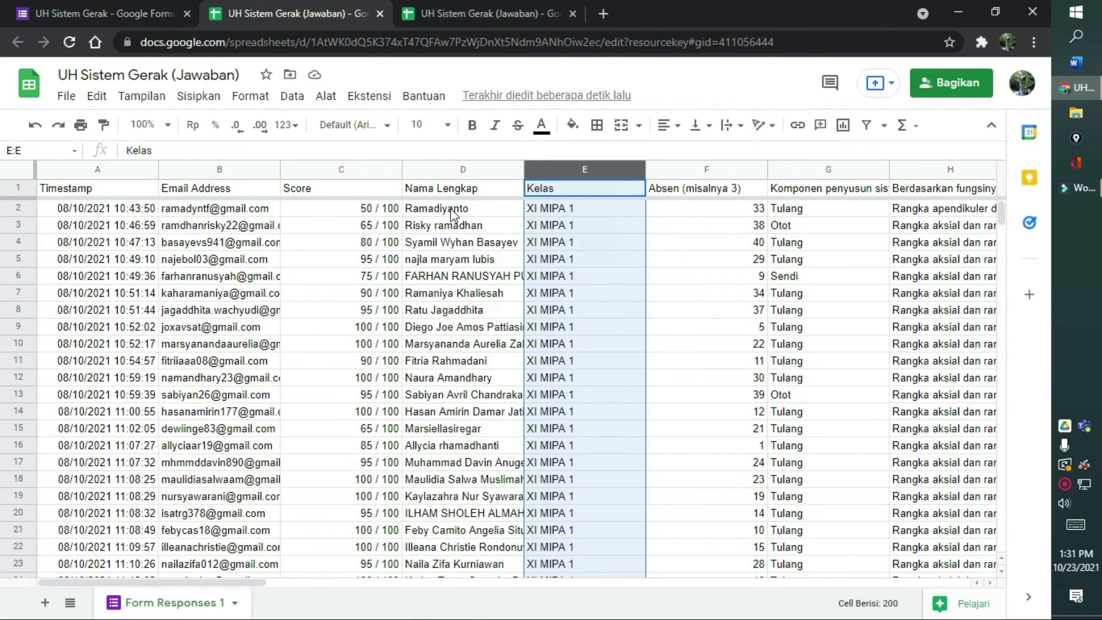
pyautogui.moveTo(454, 209); pyautogui.dragTo(464, 343)
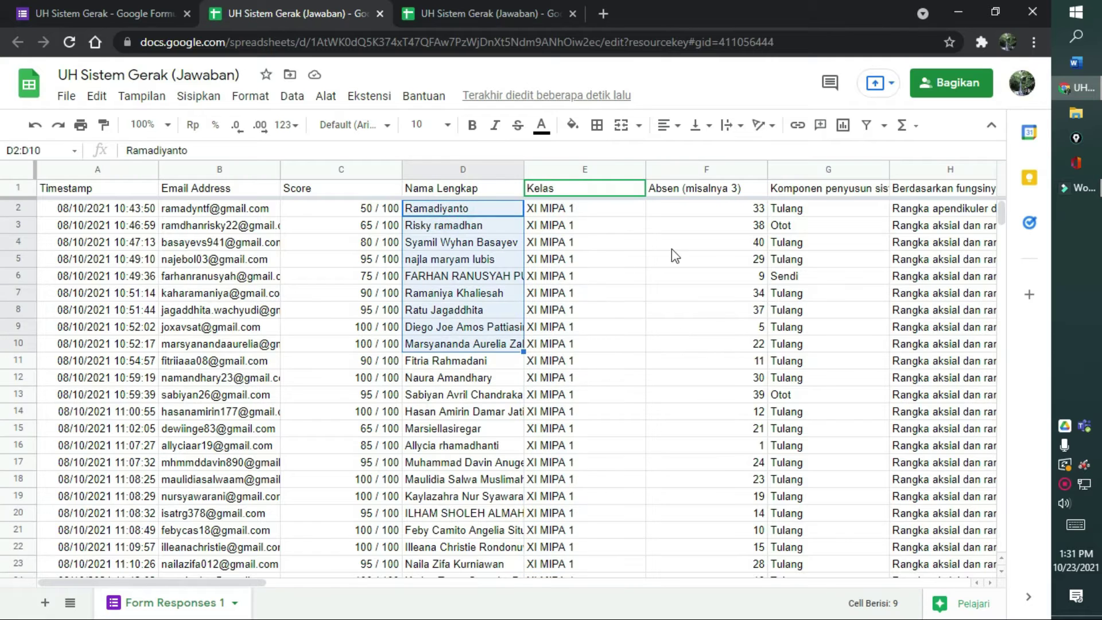
pyautogui.moveTo(729, 208); pyautogui.dragTo(736, 304)
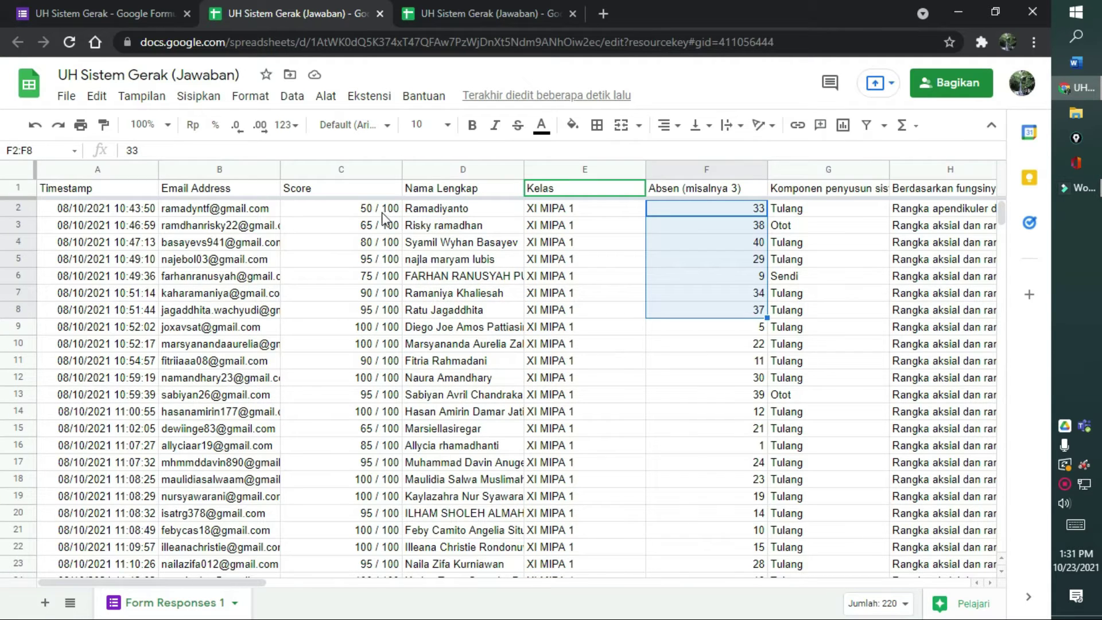
pyautogui.click(445, 210)
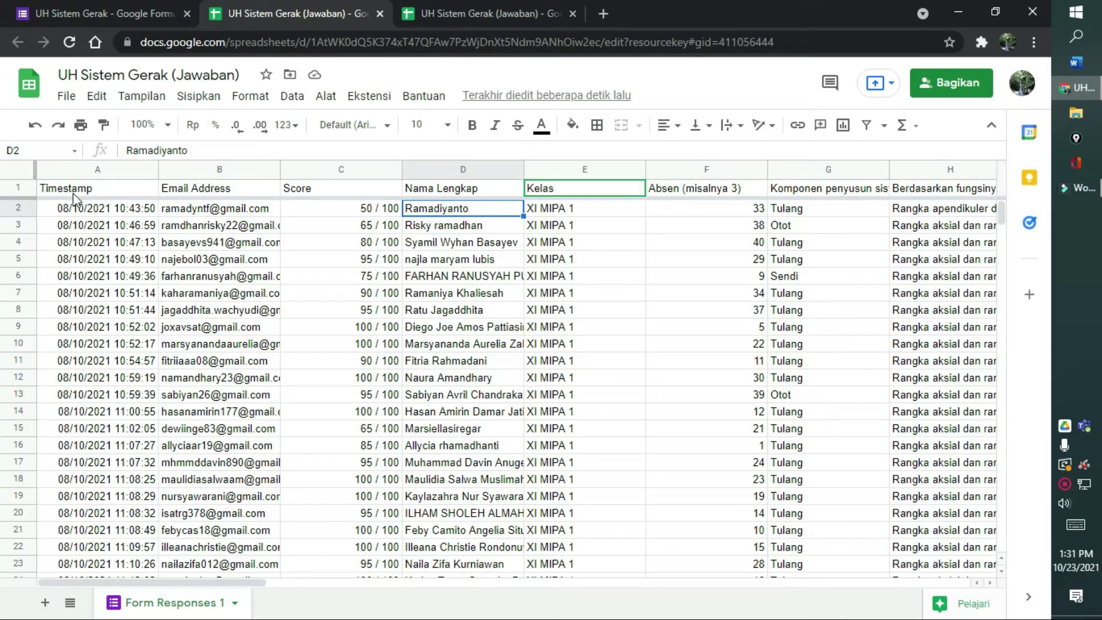
# Select rows 2–41, the block of XI MIPA 1 responses.
pyautogui.click(22, 208)
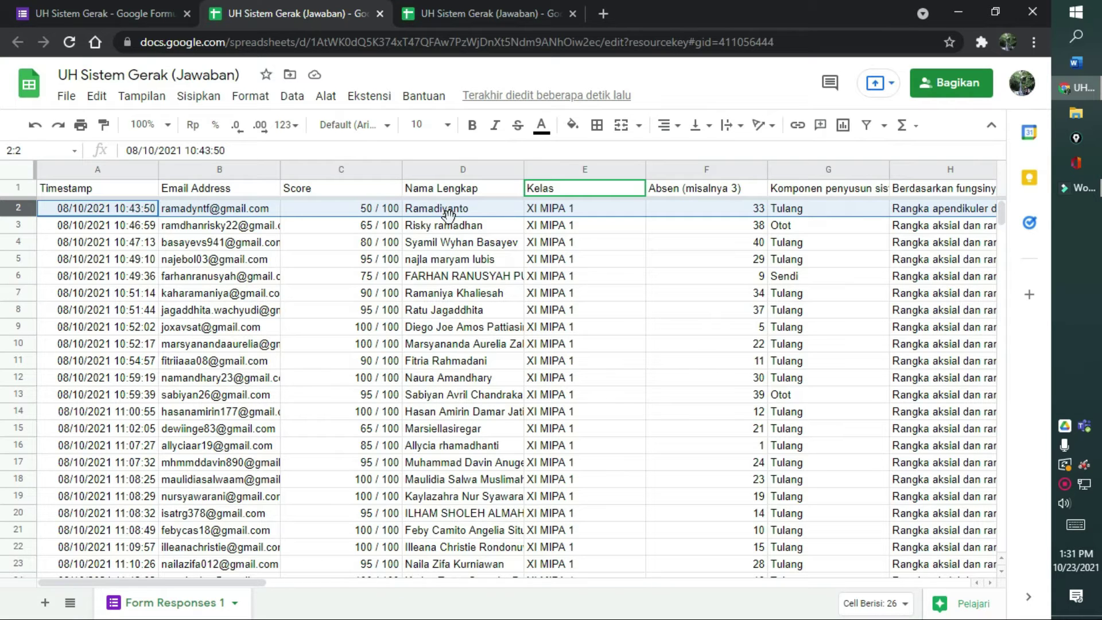
pyautogui.scroll(-2, 452, 224)
pyautogui.scroll(2, 454, 229)
pyautogui.click(146, 242)
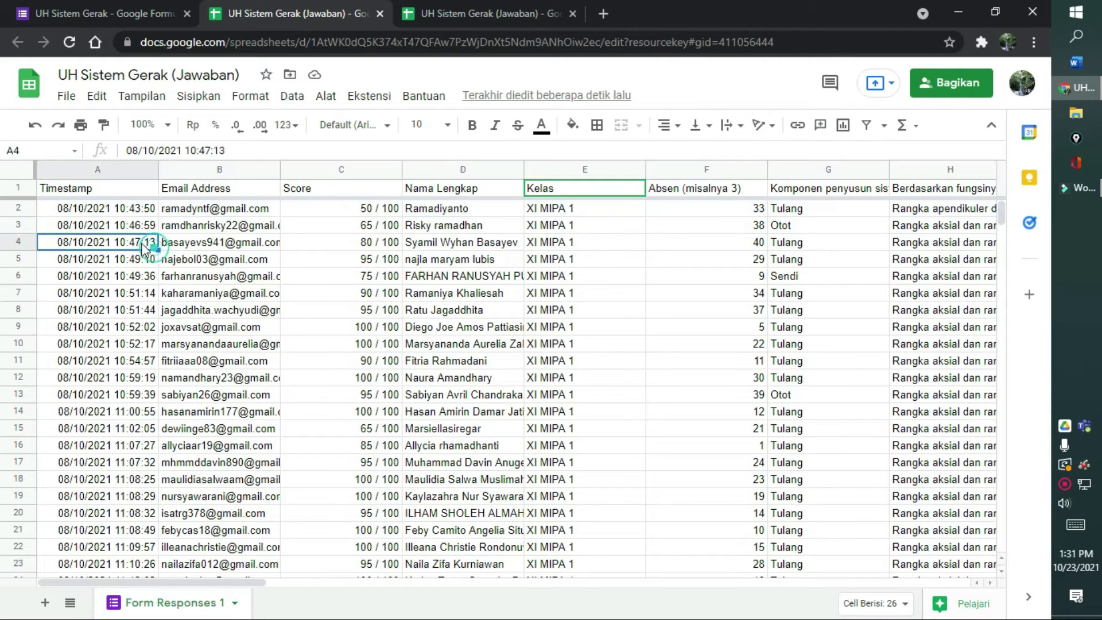
pyautogui.click(23, 208)
pyautogui.moveTo(25, 223)
pyautogui.mouseDown()
pyautogui.moveTo(17, 612)
pyautogui.moveTo(19, 442)
pyautogui.mouseUp()
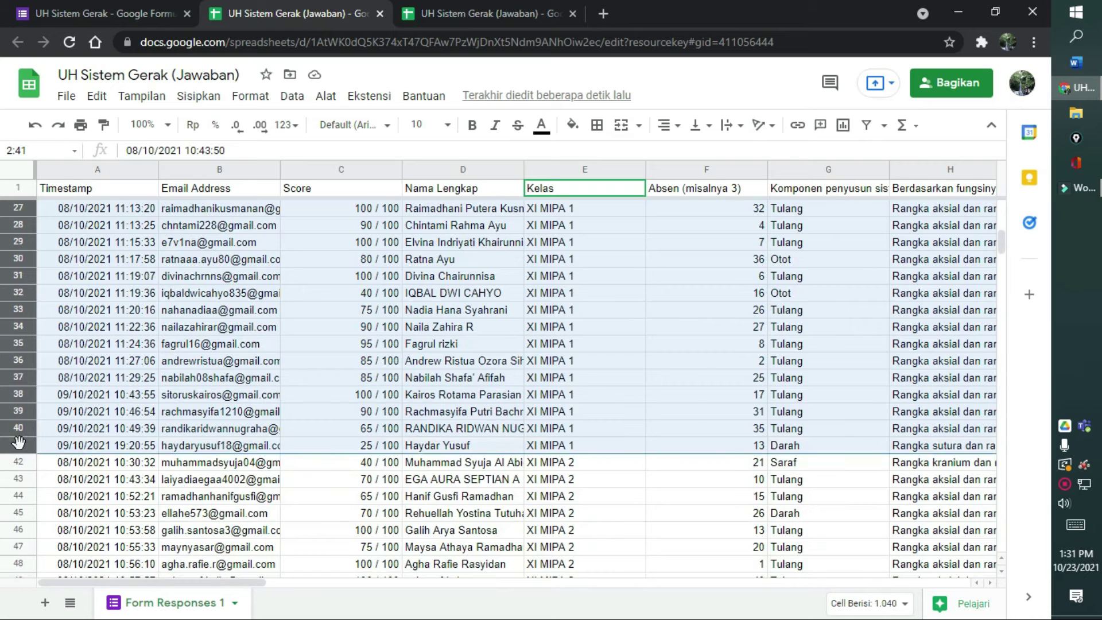
pyautogui.scroll(4, 537, 458)
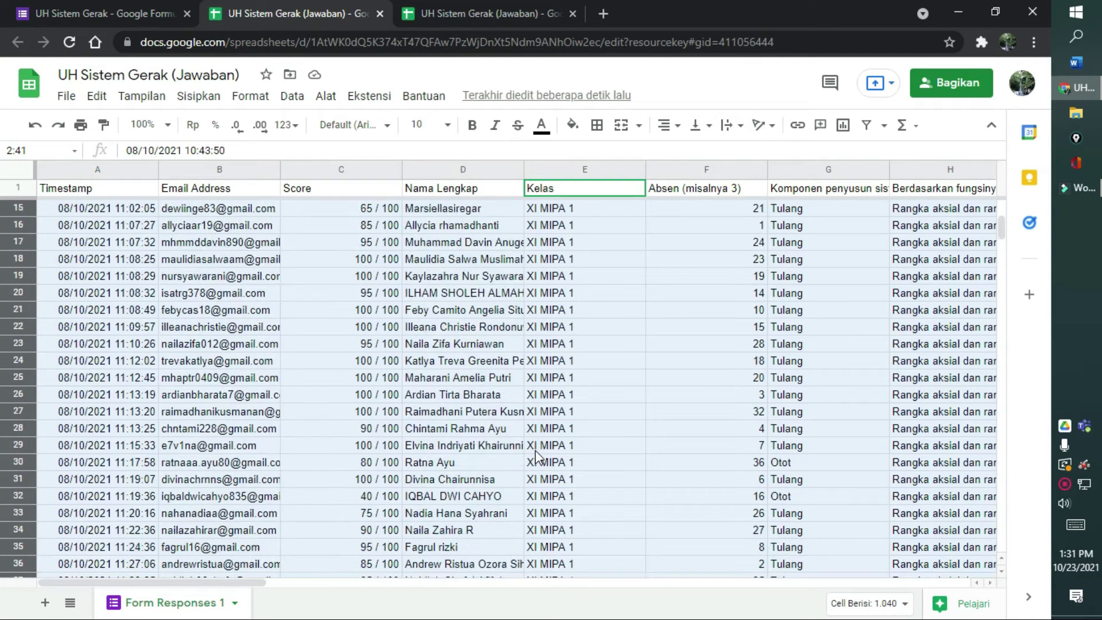
pyautogui.scroll(4, 537, 458)
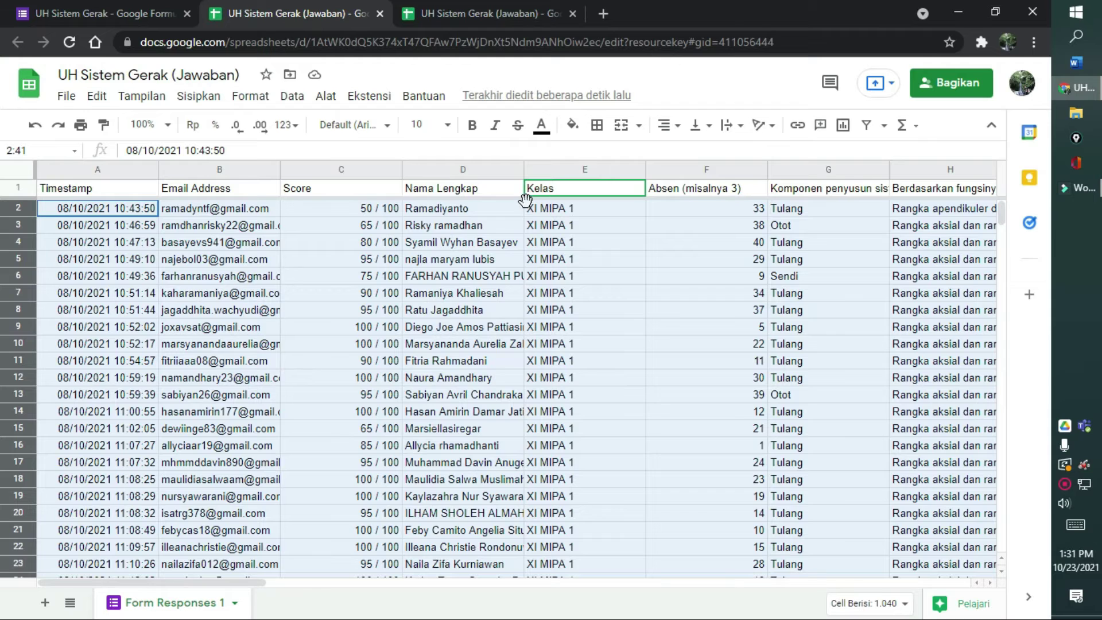
pyautogui.click(299, 102)
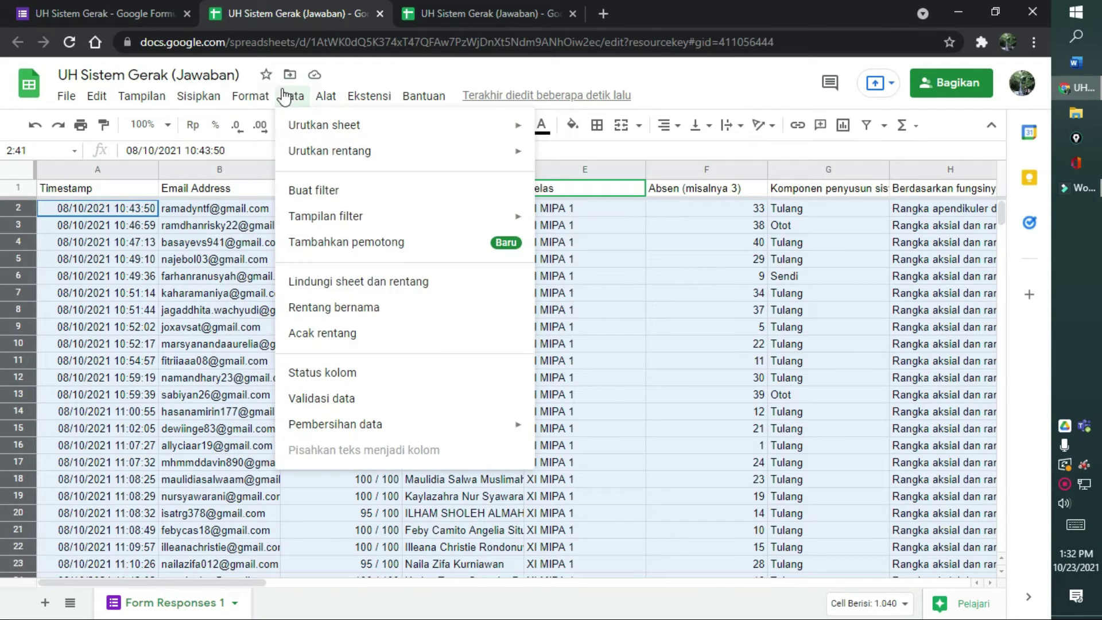
pyautogui.moveTo(330, 151)
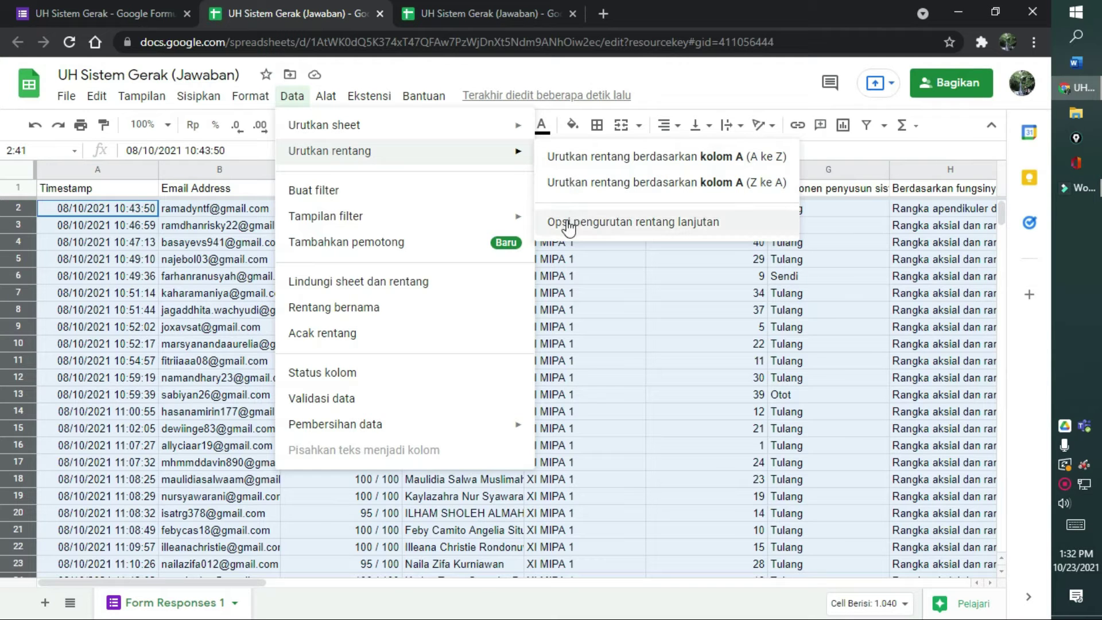
pyautogui.click(568, 228)
pyautogui.moveTo(546, 239)
pyautogui.mouseDown()
pyautogui.moveTo(234, 282)
pyautogui.moveTo(215, 236)
pyautogui.mouseUp()
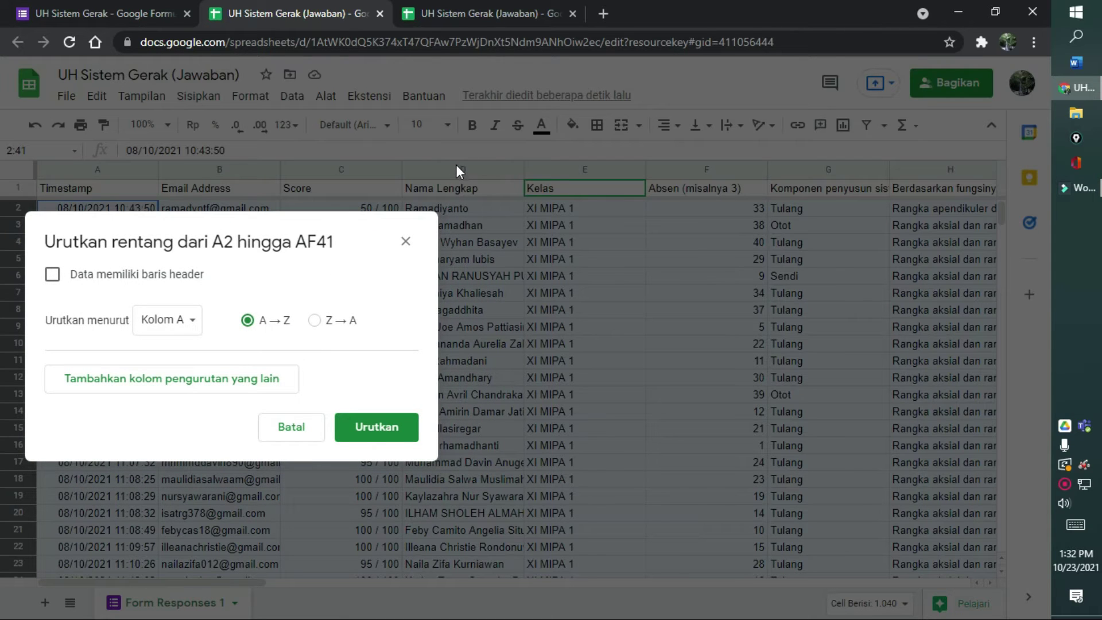
pyautogui.click(175, 321)
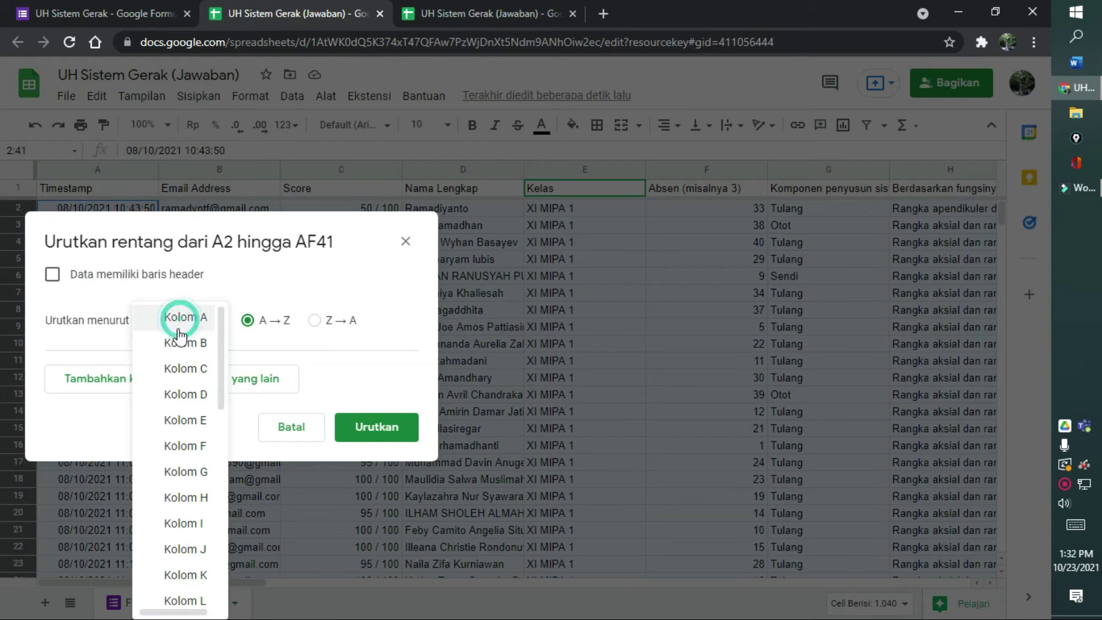
pyautogui.click(183, 397)
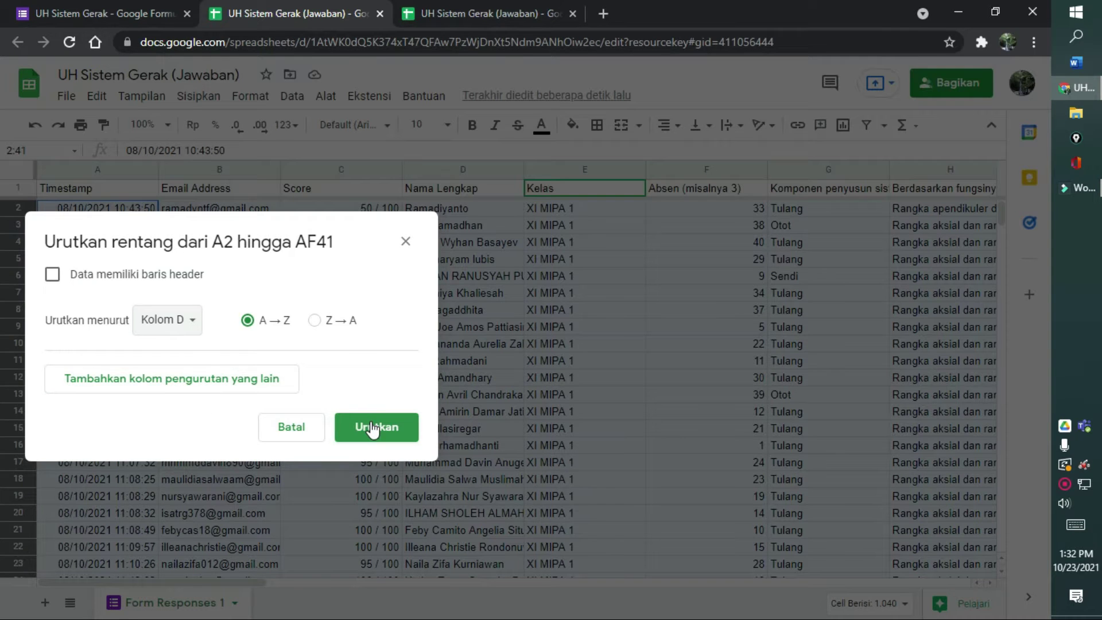
pyautogui.click(372, 427)
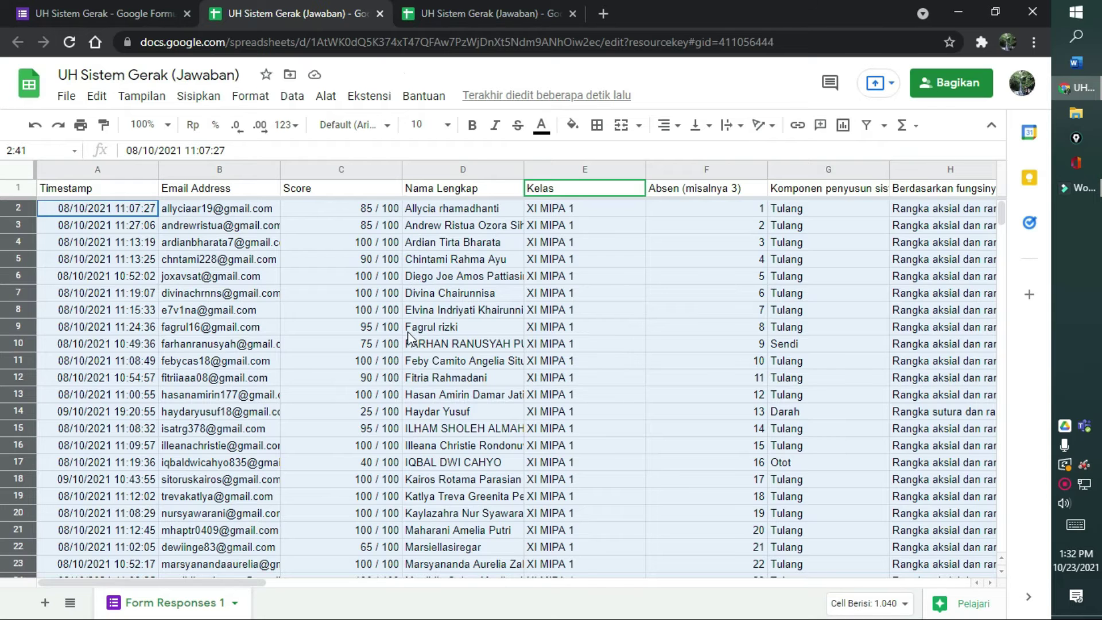
pyautogui.scroll(-1, 431, 367)
pyautogui.scroll(-3, 435, 376)
pyautogui.scroll(5, 737, 367)
pyautogui.scroll(-2, 760, 321)
pyautogui.scroll(-3, 759, 339)
pyautogui.scroll(-4, 758, 344)
pyautogui.scroll(3, 747, 342)
pyautogui.scroll(3, 724, 334)
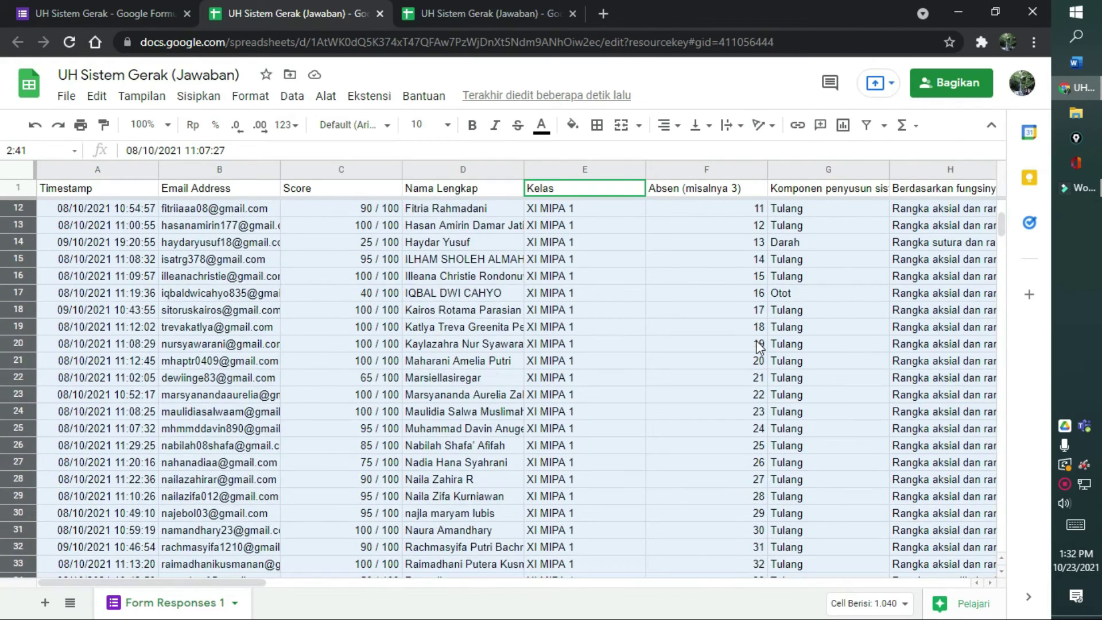
pyautogui.scroll(3, 701, 326)
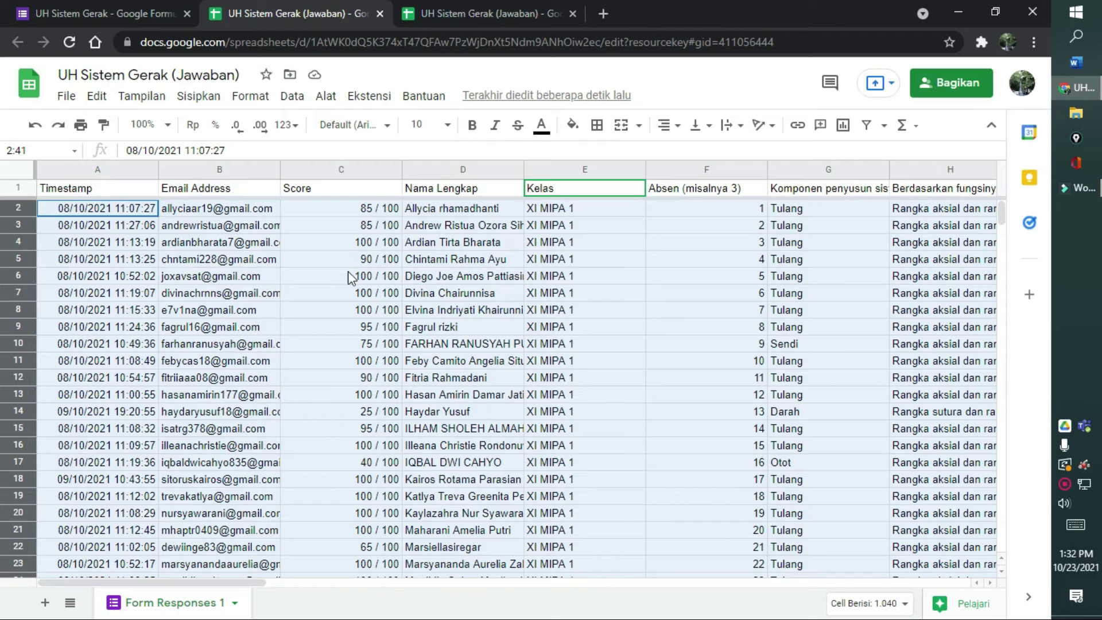
# Sort rows 2–41 A→Z by column C (Score) using the advanced range sort options.
pyautogui.click(292, 95)
pyautogui.moveTo(329, 151)
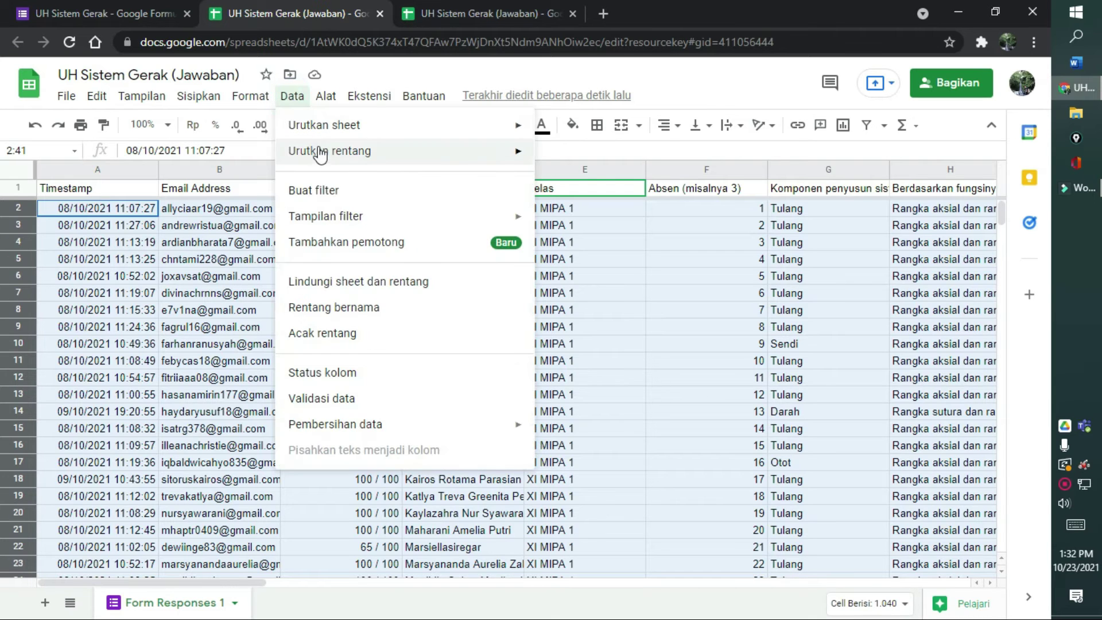
pyautogui.click(643, 221)
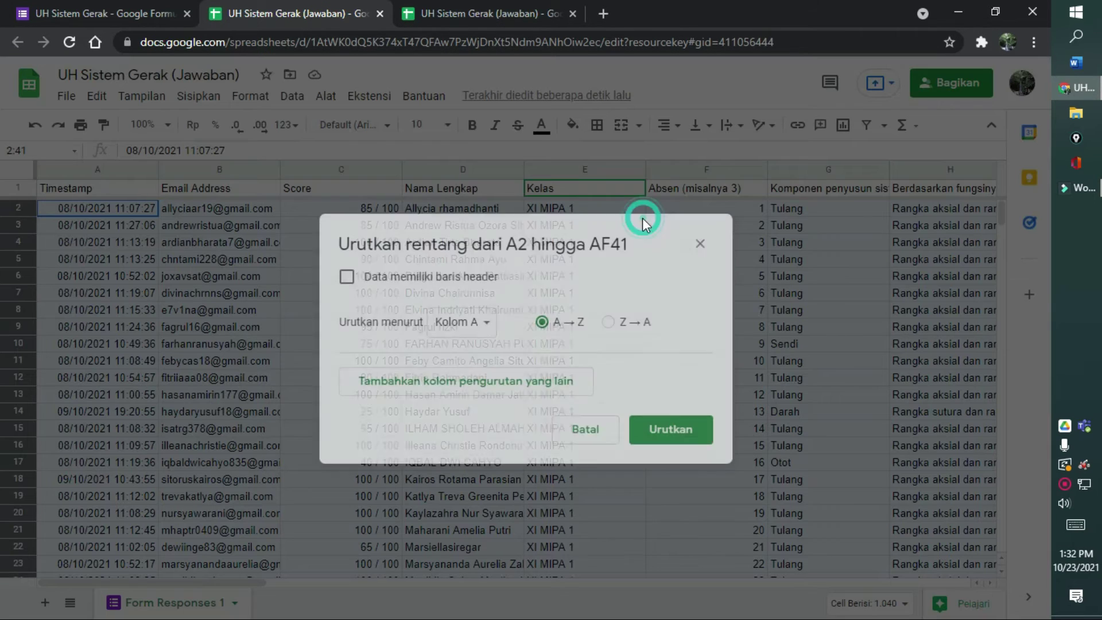
pyautogui.click(482, 335)
pyautogui.click(496, 379)
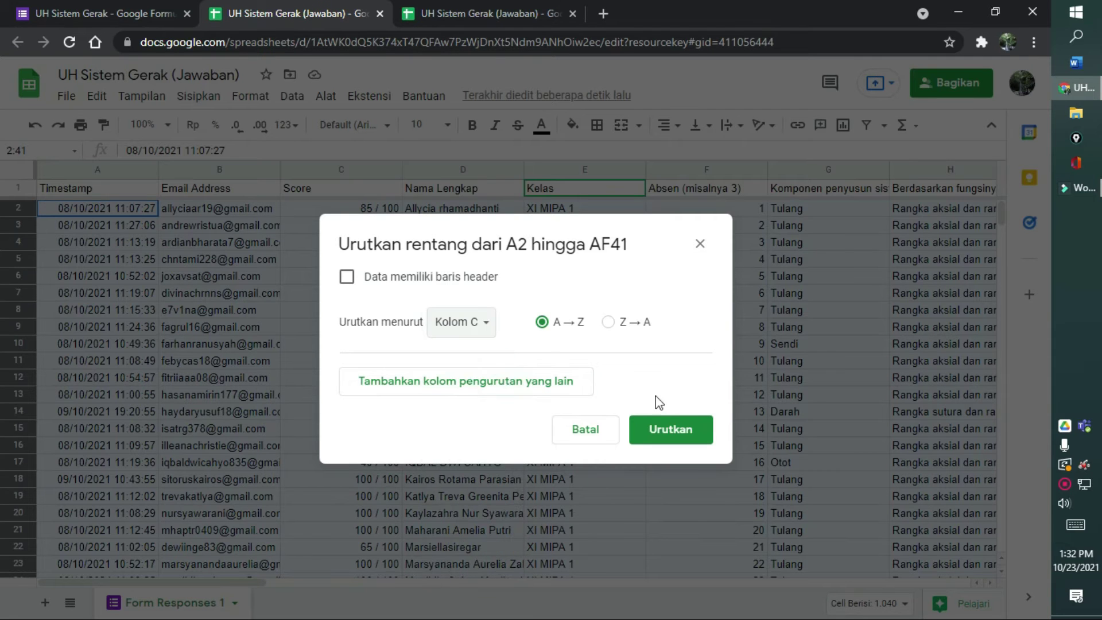
pyautogui.click(696, 432)
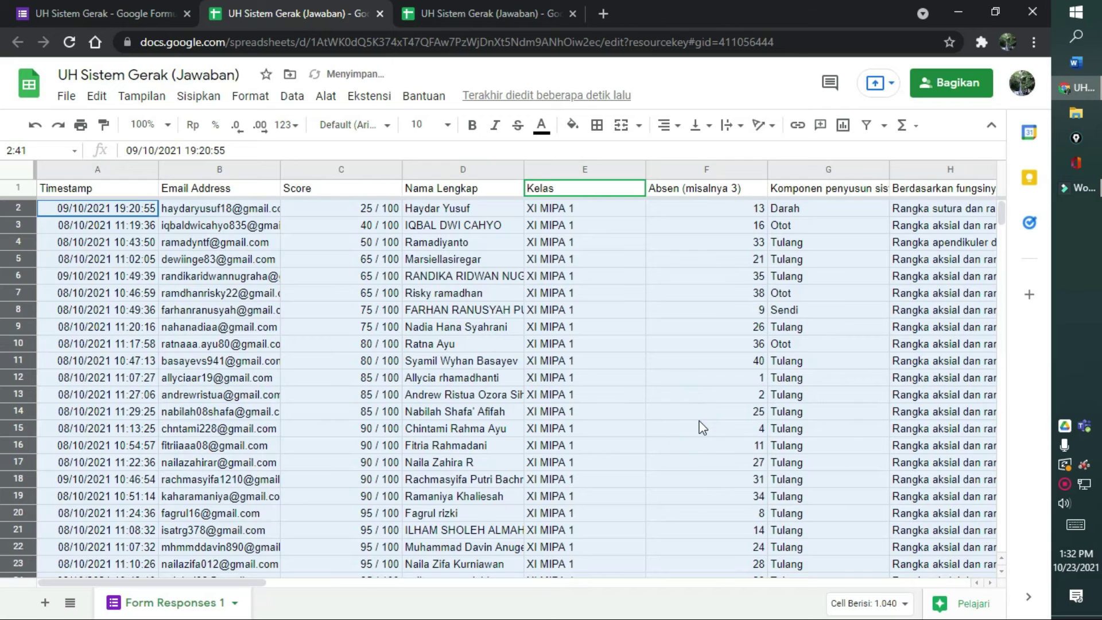
pyautogui.scroll(-3, 345, 299)
pyautogui.scroll(-2, 364, 325)
pyautogui.scroll(-2, 365, 325)
pyautogui.scroll(3, 364, 325)
pyautogui.scroll(4, 364, 325)
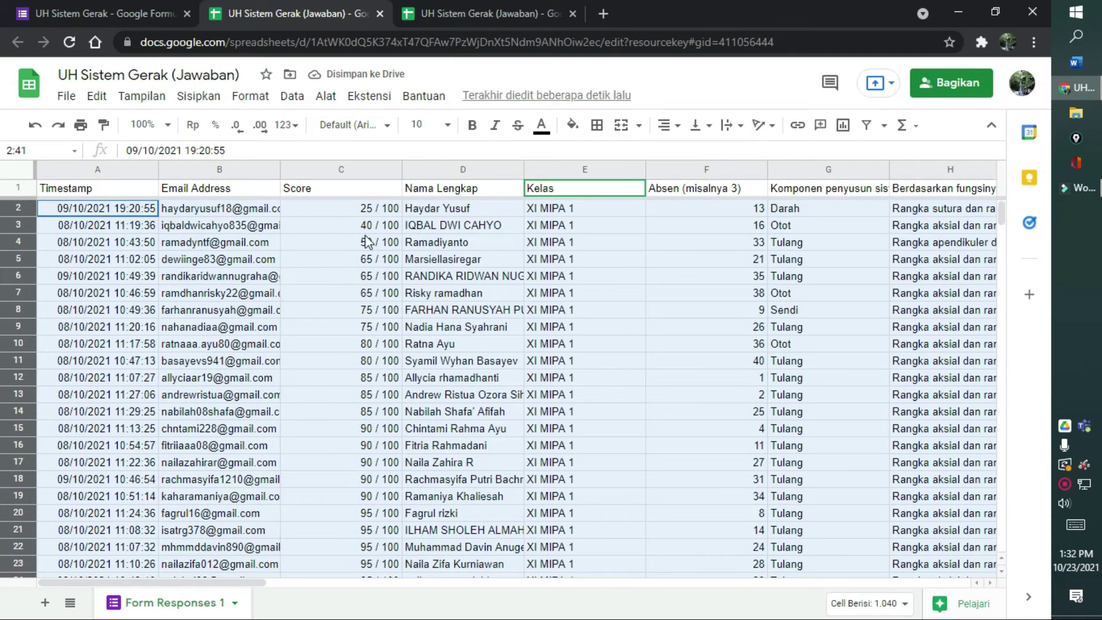
# Re-sort rows 2–41 by column C (Score) Z→A, highest score first.
pyautogui.click(294, 97)
pyautogui.moveTo(330, 150)
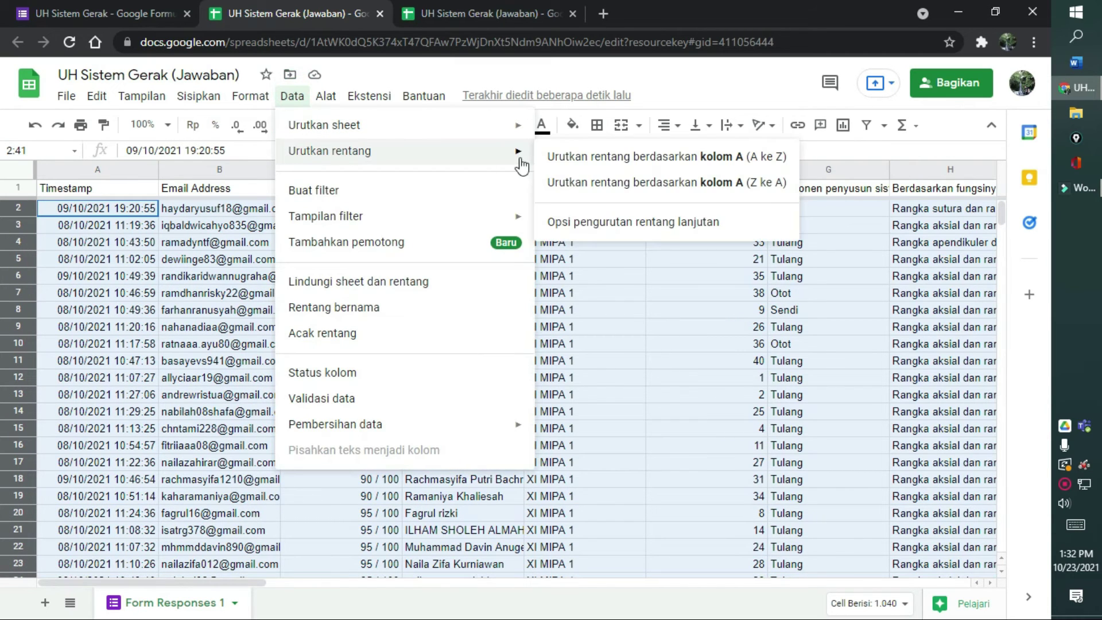
pyautogui.click(591, 221)
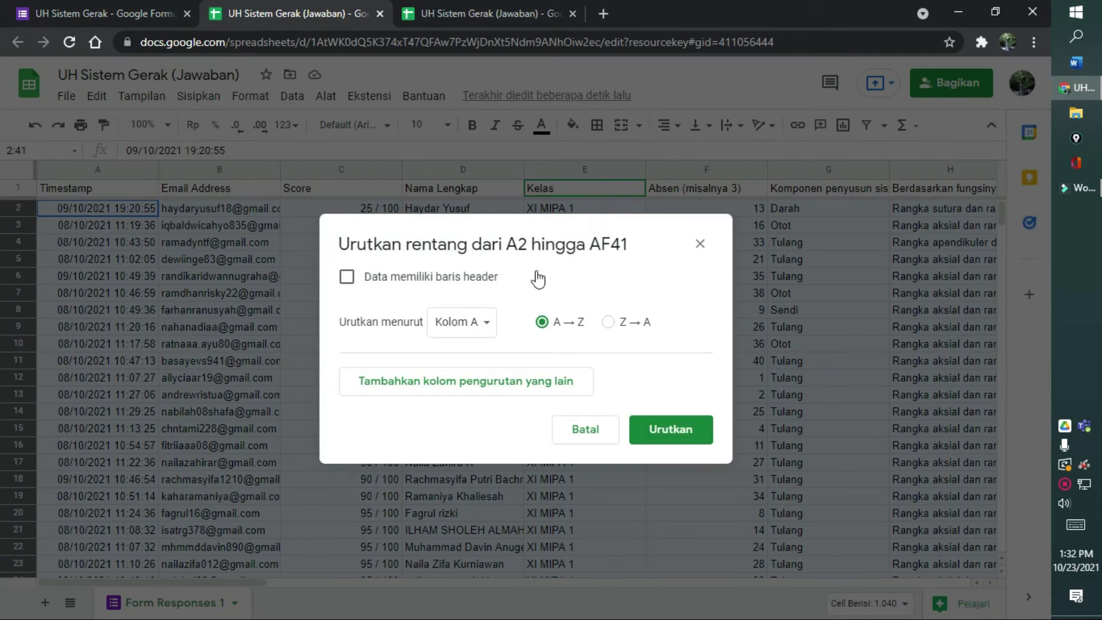
pyautogui.click(452, 329)
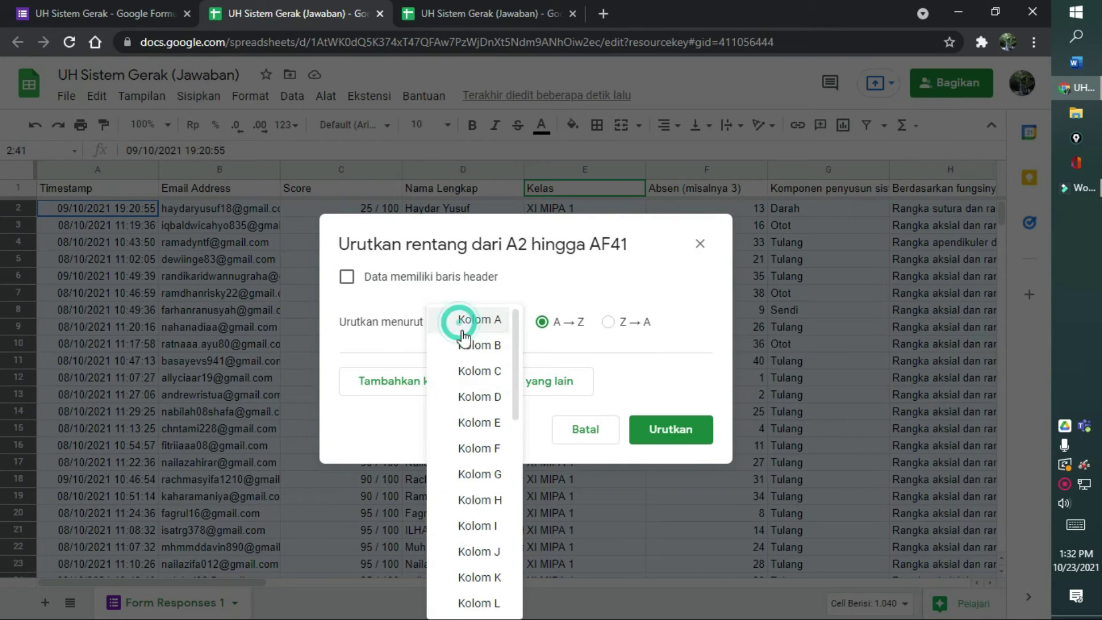
pyautogui.click(491, 373)
pyautogui.click(608, 322)
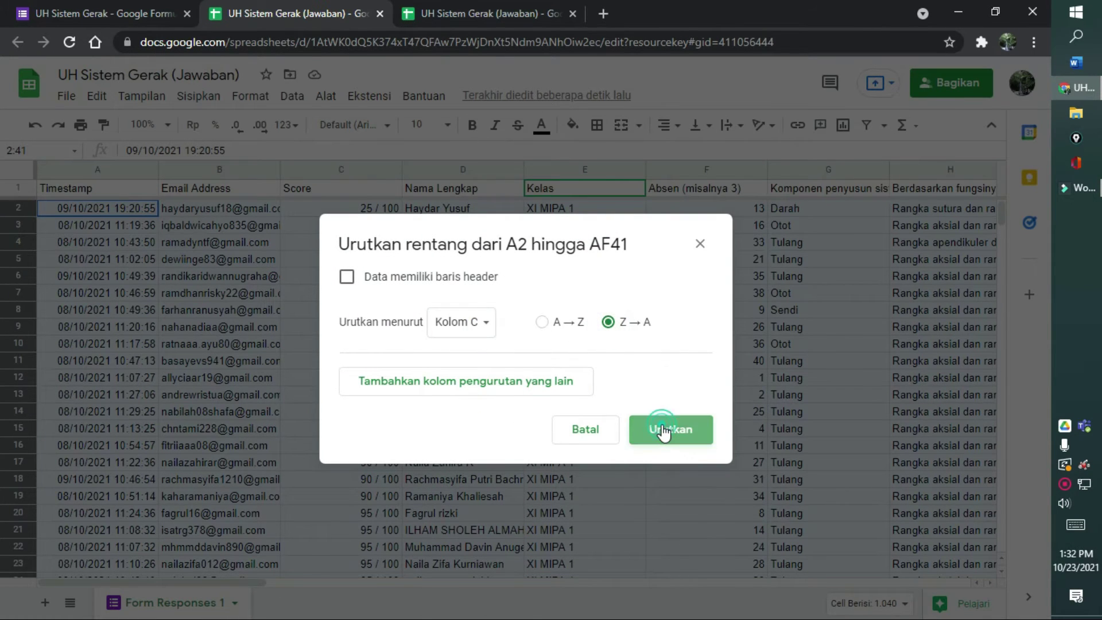
pyautogui.click(662, 429)
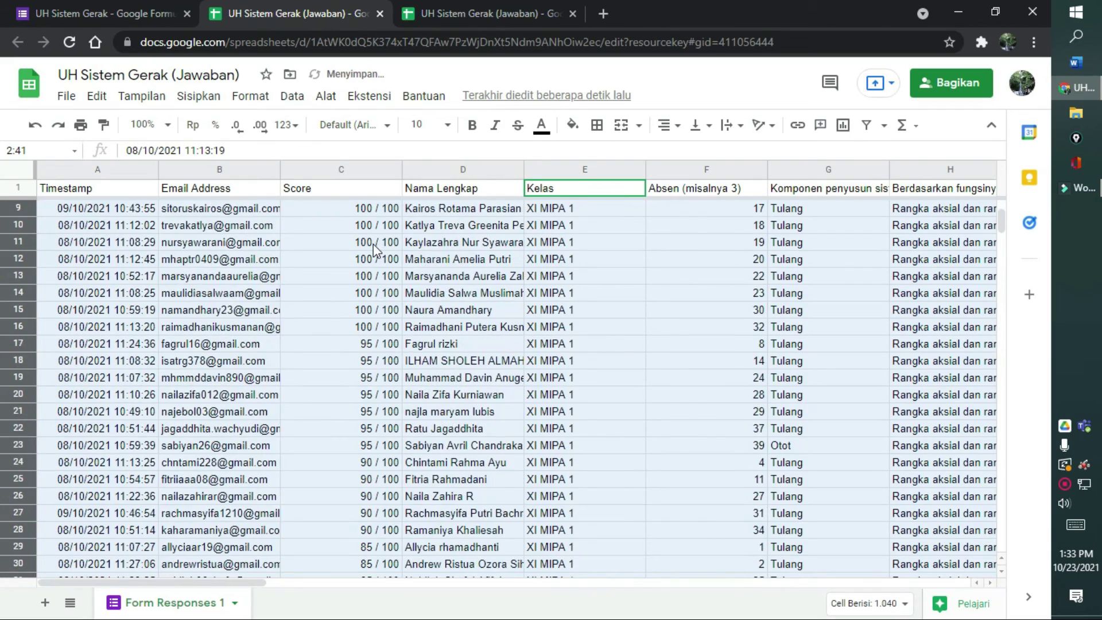
# Select rows 42–81 holding the XI MIPA 2 responses.
pyautogui.scroll(-5, 373, 243)
pyautogui.scroll(-3, 373, 244)
pyautogui.scroll(-1, 374, 244)
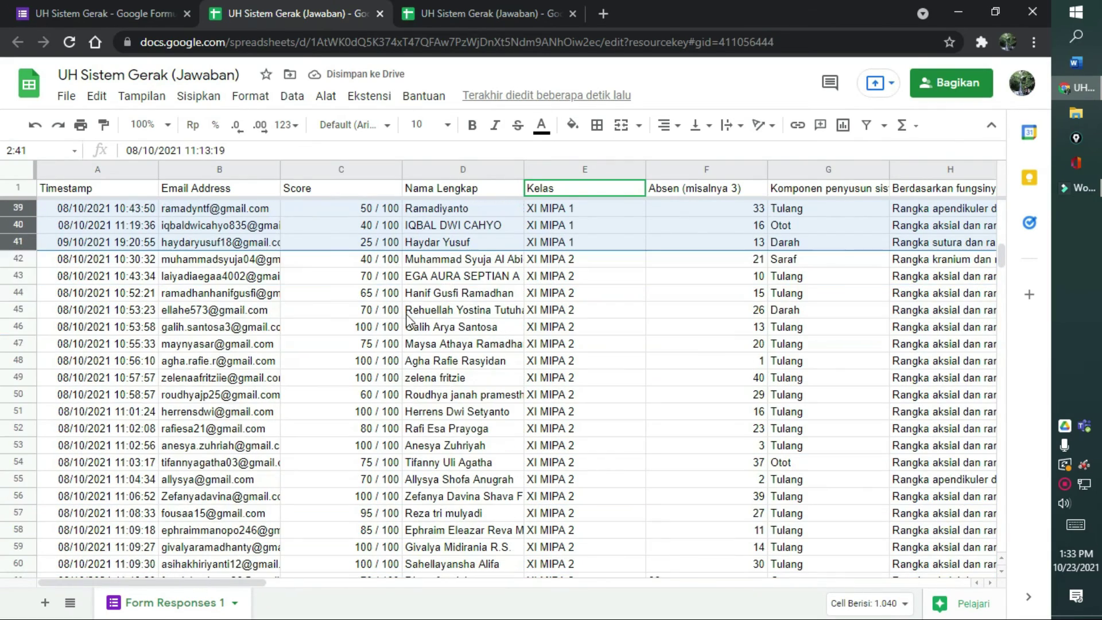
pyautogui.moveTo(22, 260)
pyautogui.mouseDown()
pyautogui.moveTo(15, 606)
pyautogui.moveTo(16, 399)
pyautogui.mouseUp()
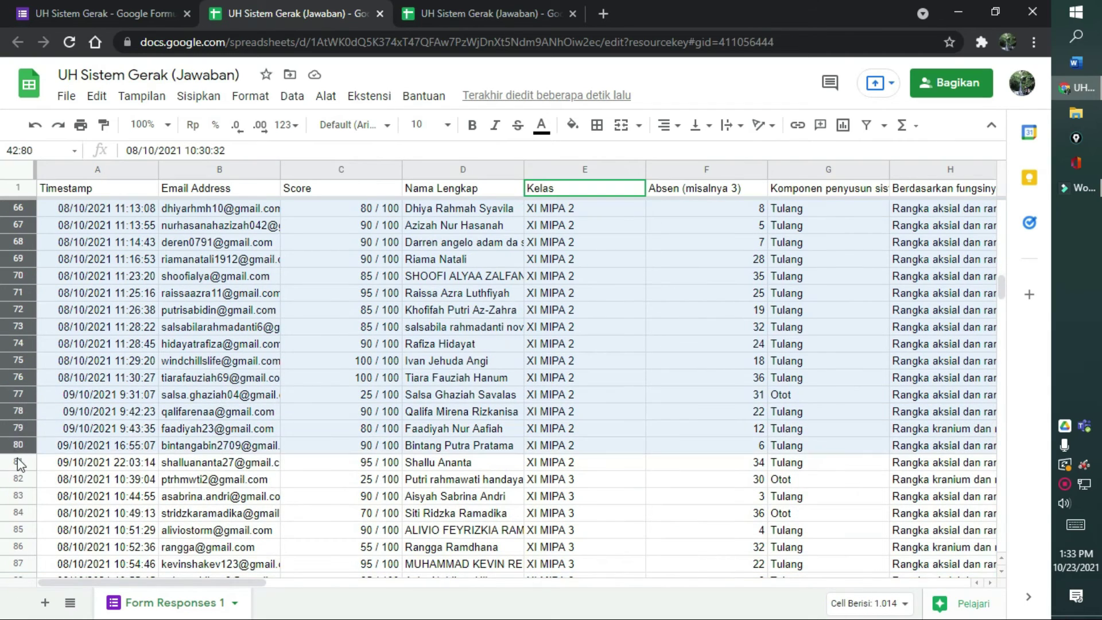
pyautogui.moveTo(15, 399); pyautogui.dragTo(15, 463)
# Sort rows 42–81 A→Z by column D, Nama Lengkap.
pyautogui.click(292, 96)
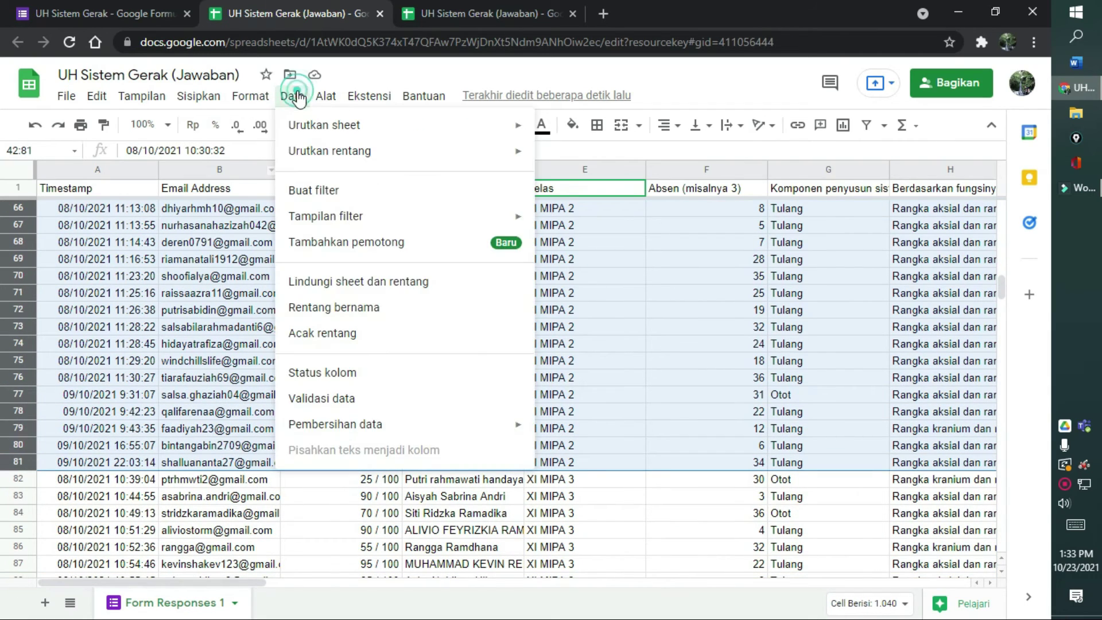
pyautogui.moveTo(329, 150)
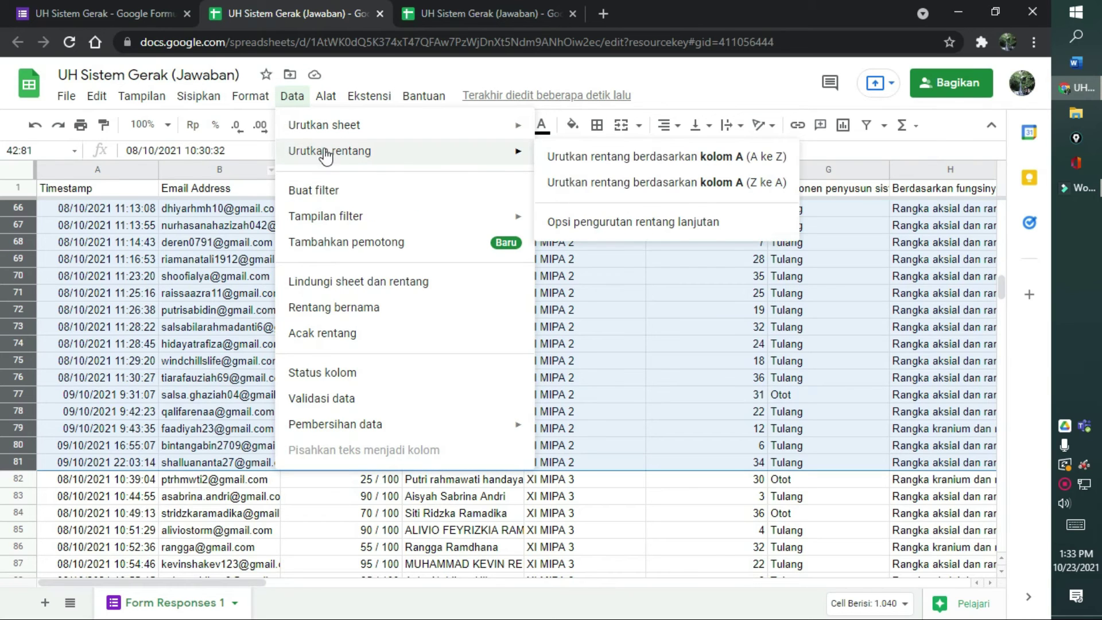
pyautogui.click(574, 222)
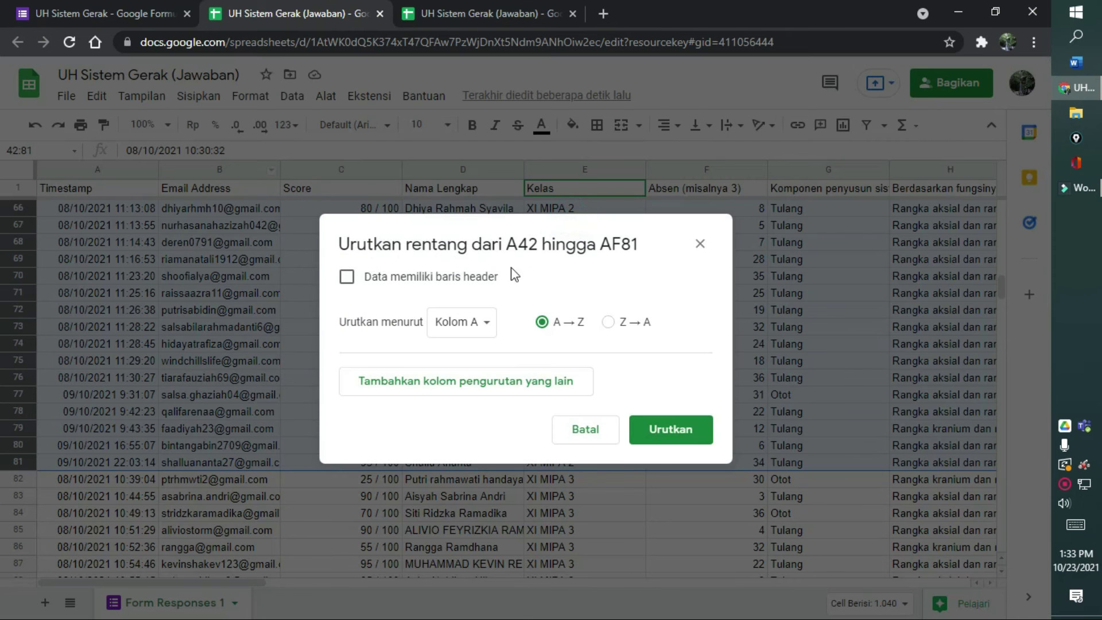
pyautogui.click(476, 325)
pyautogui.click(491, 395)
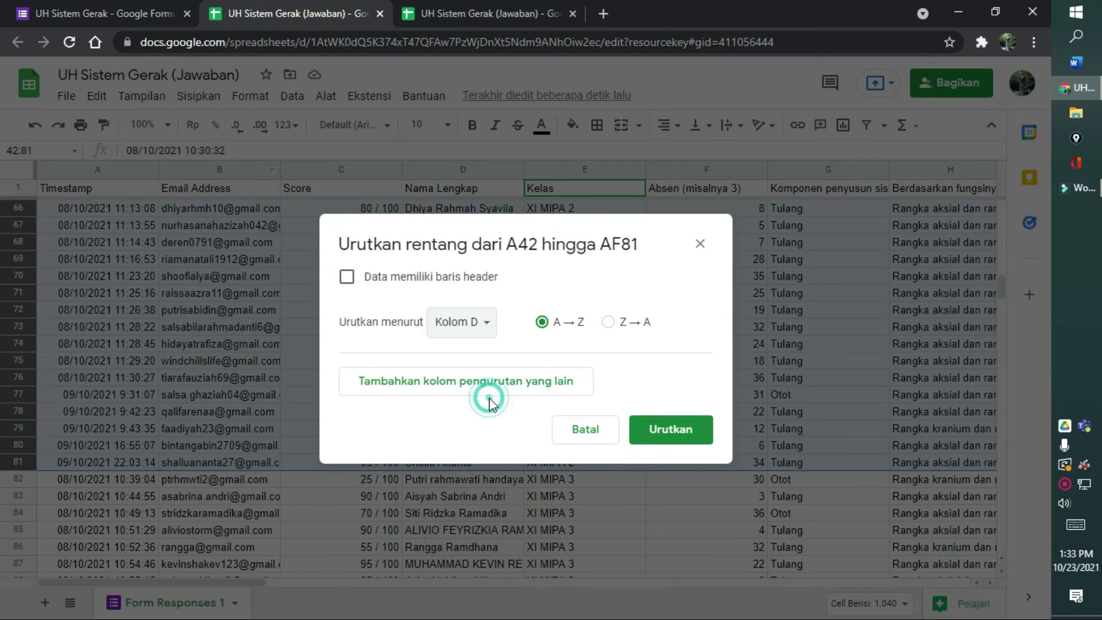
pyautogui.click(679, 429)
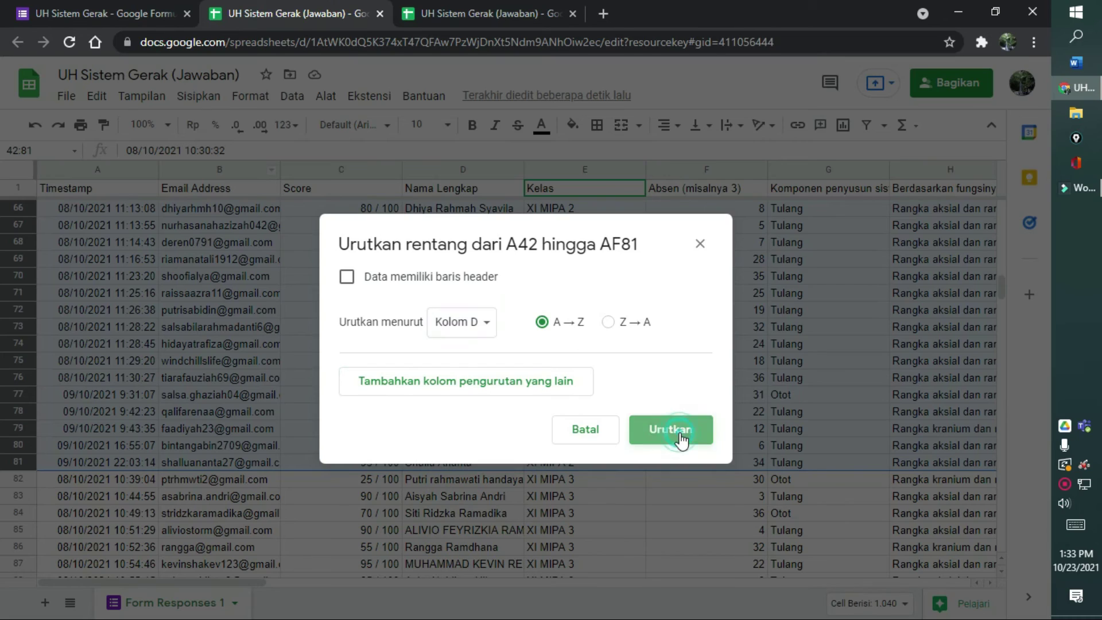
pyautogui.scroll(3, 622, 397)
pyautogui.scroll(1, 622, 398)
pyautogui.scroll(5, 622, 397)
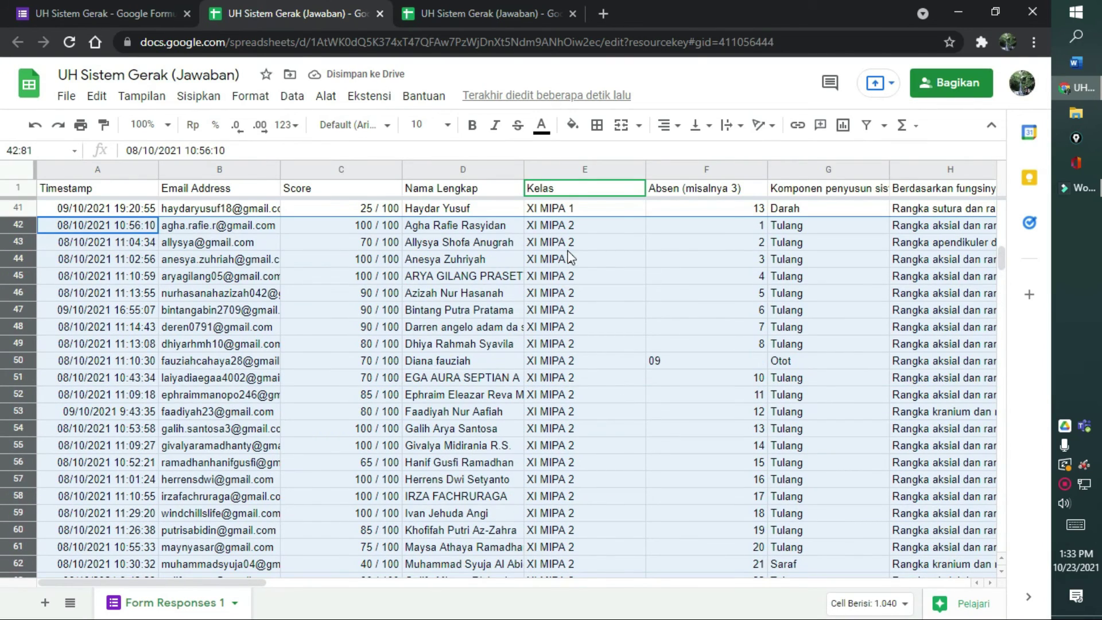
# Select the XI MIPA 2 Score cells C42:C81.
pyautogui.click(422, 231)
pyautogui.click(379, 226)
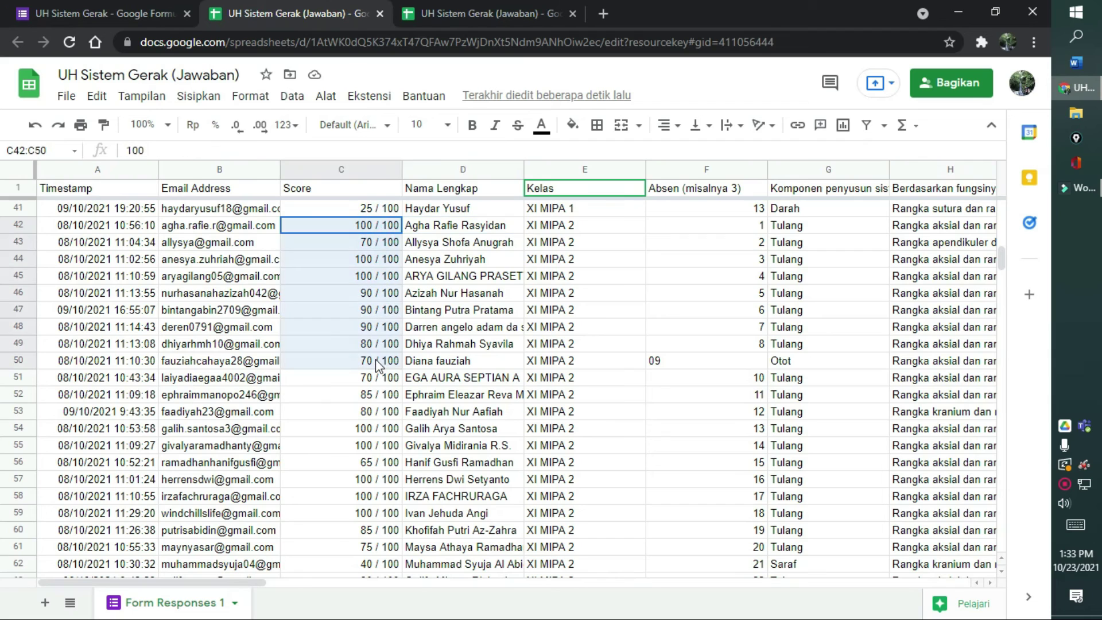
pyautogui.moveTo(379, 244); pyautogui.dragTo(391, 598)
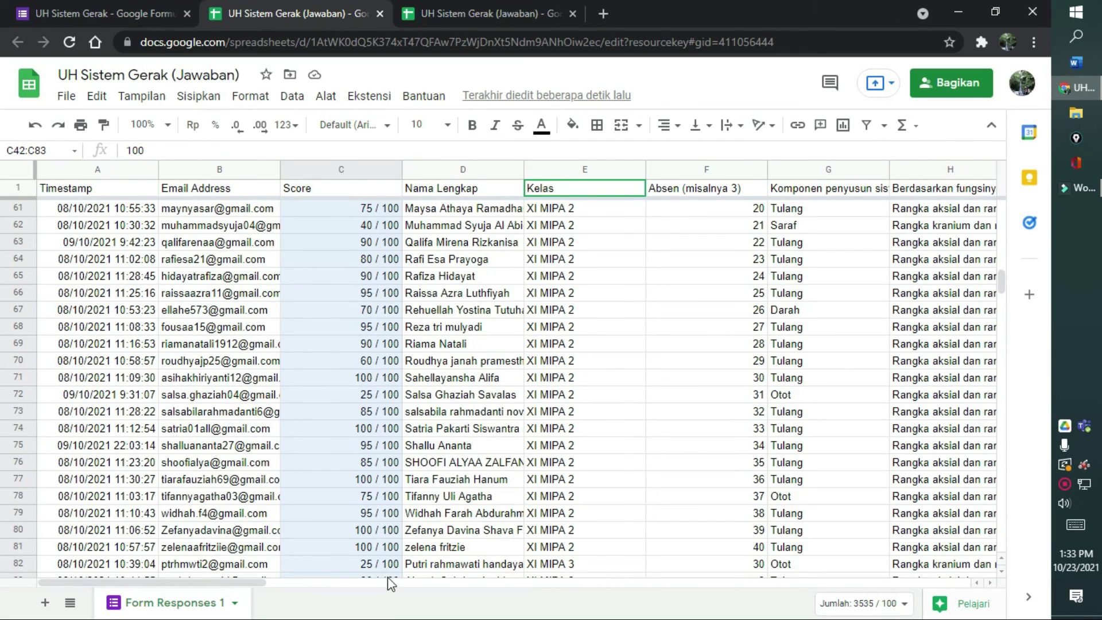
pyautogui.moveTo(390, 597)
pyautogui.mouseDown()
pyautogui.moveTo(392, 430)
pyautogui.moveTo(394, 476)
pyautogui.mouseUp()
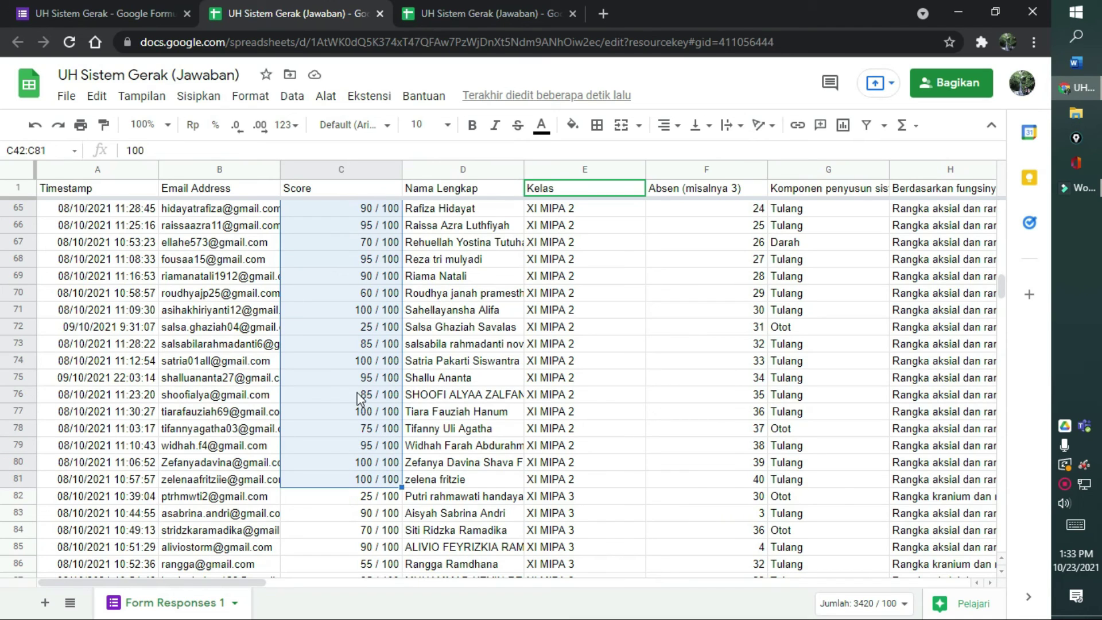